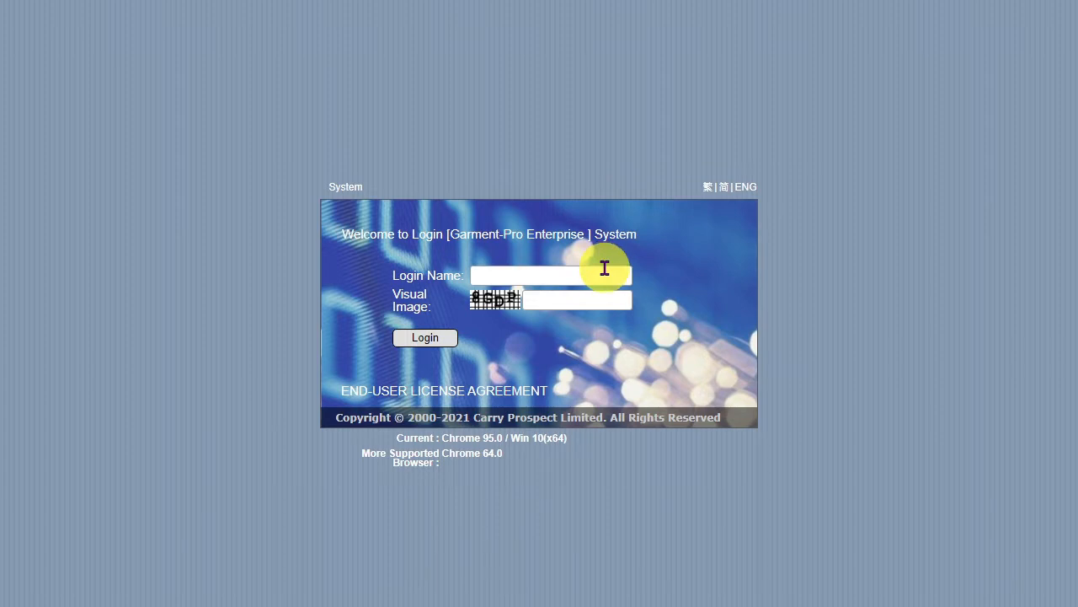
Sign in to Garment-Pro Enterprise with the login name and account password.
{"action": "left_click", "coordinate": [604, 268]}
{"action": "left_click", "coordinate": [440, 340]}
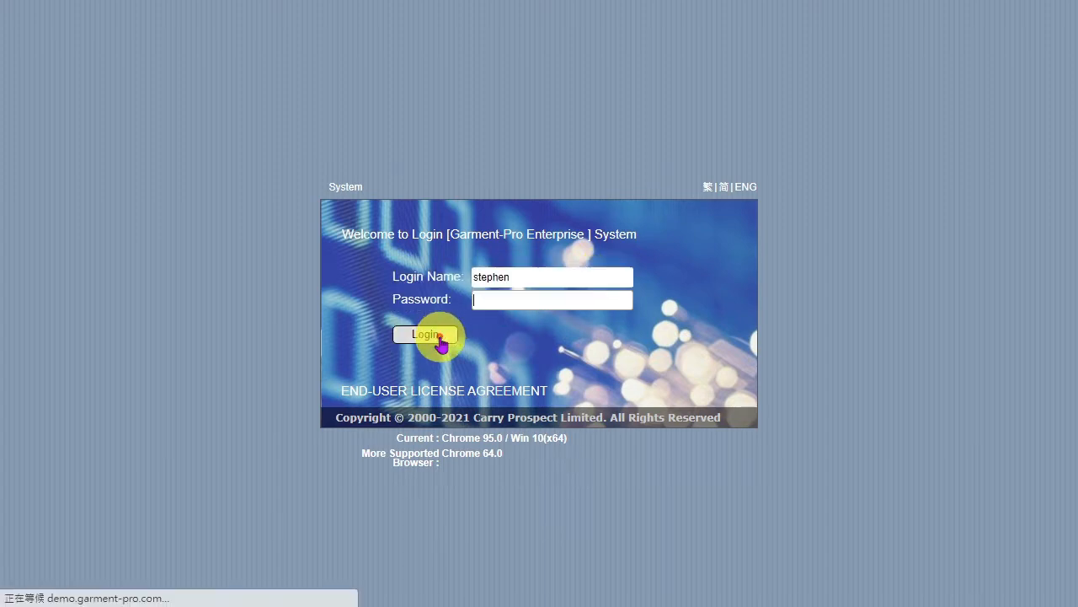
{"action": "type", "text": "••••••"}
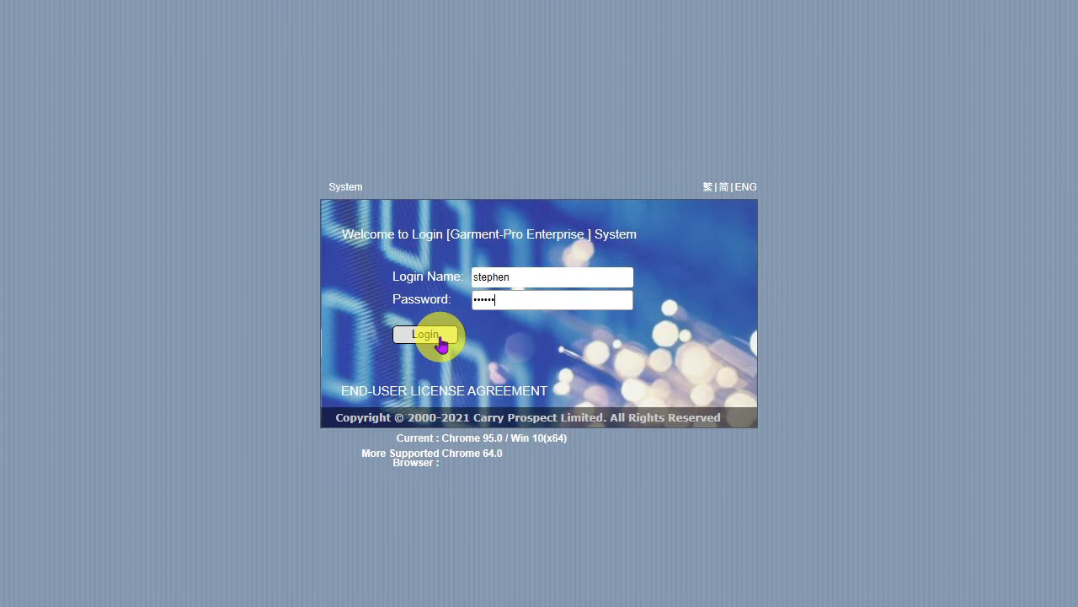
{"action": "left_click", "coordinate": [439, 340]}
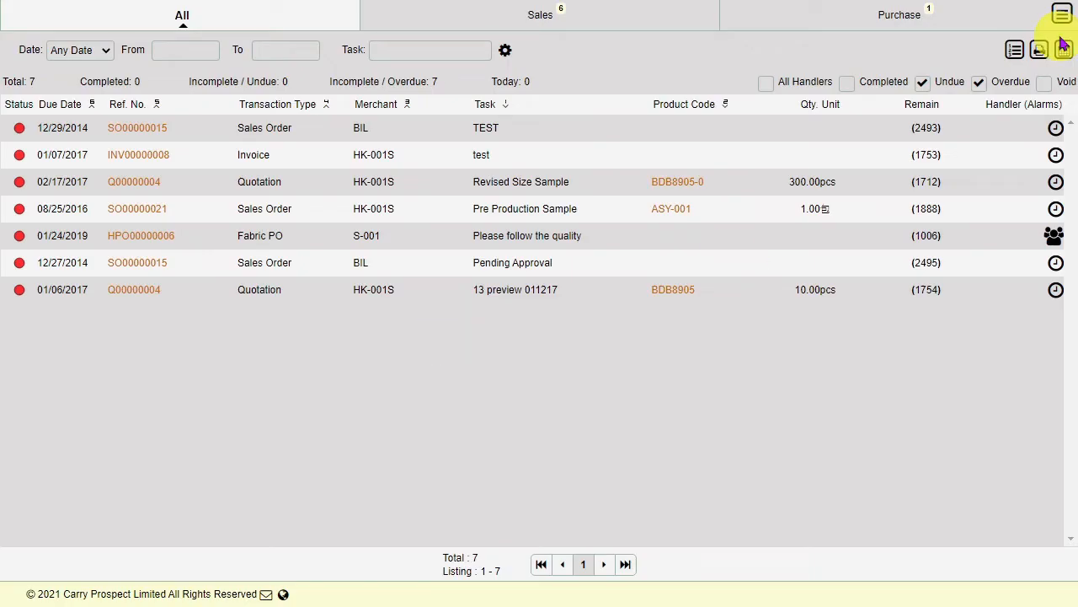
Create a new blank Fabric PO from the main menu's Transaction > Purchase section.
{"action": "left_click", "coordinate": [1063, 13]}
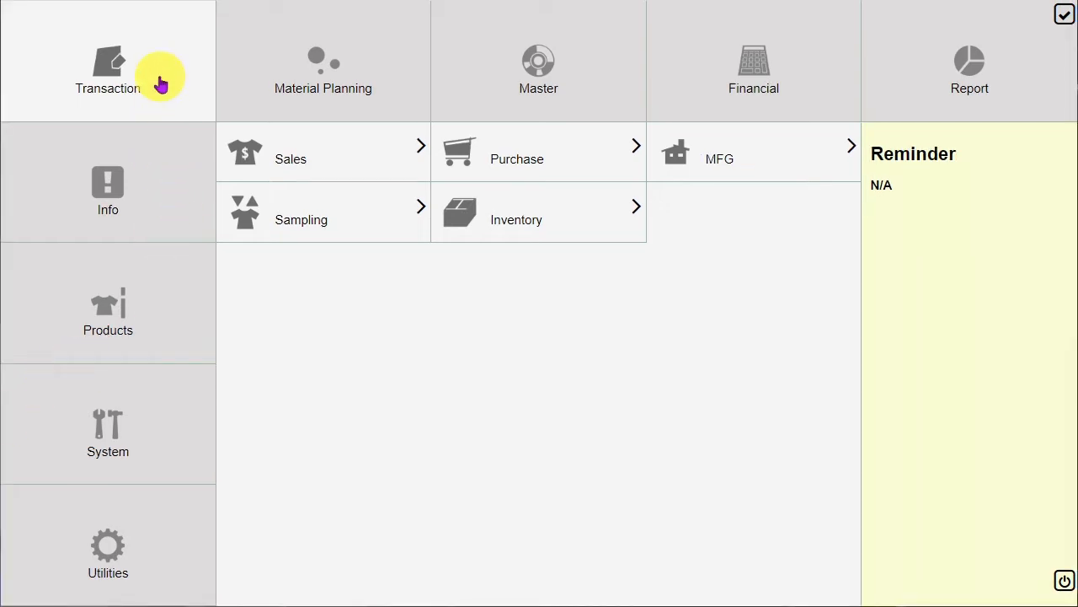
{"action": "left_click", "coordinate": [588, 171]}
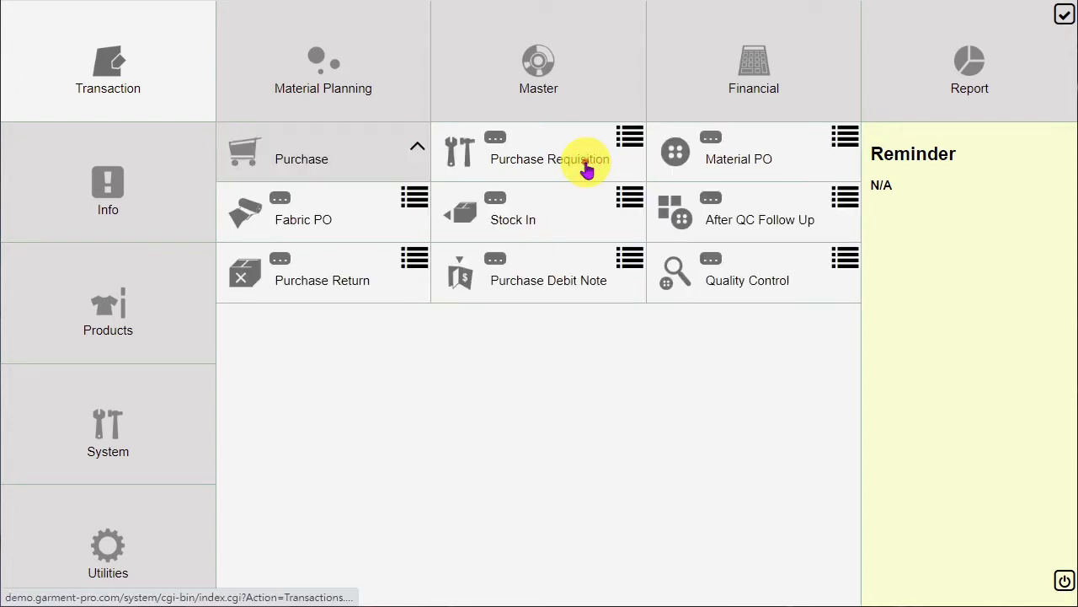
{"action": "left_click", "coordinate": [348, 220]}
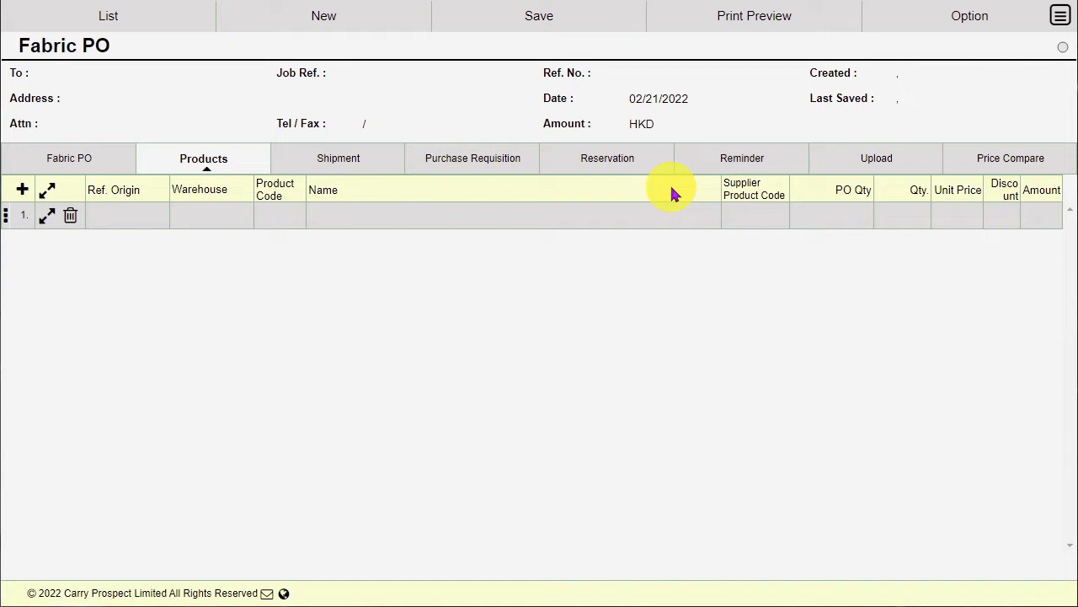
Open the Import Purchase Requisition list and open fabric F01's Products Master record.
{"action": "left_click", "coordinate": [949, 17]}
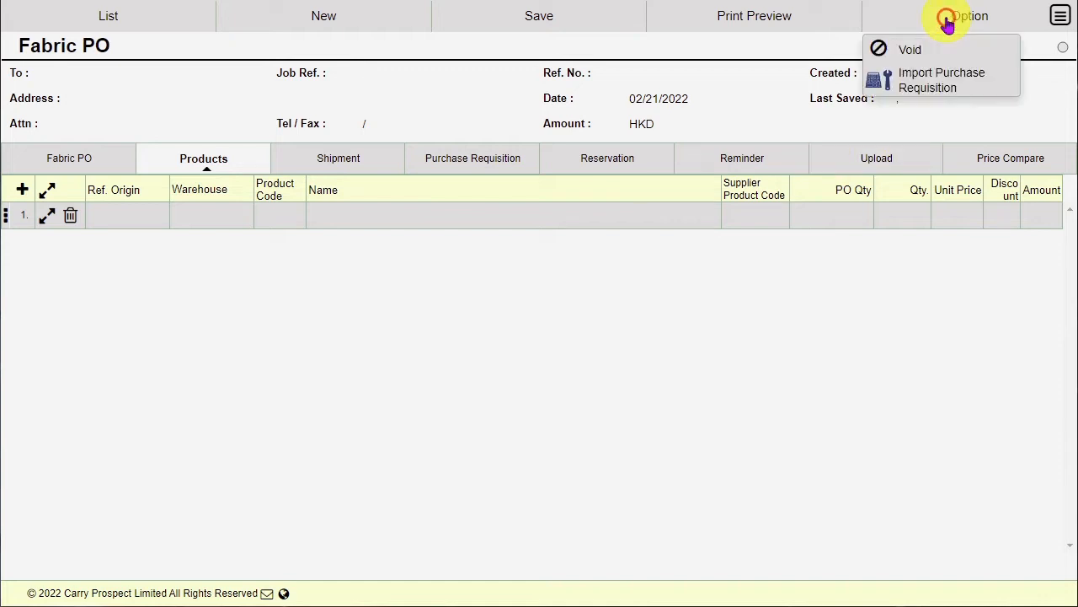
{"action": "left_click", "coordinate": [945, 82]}
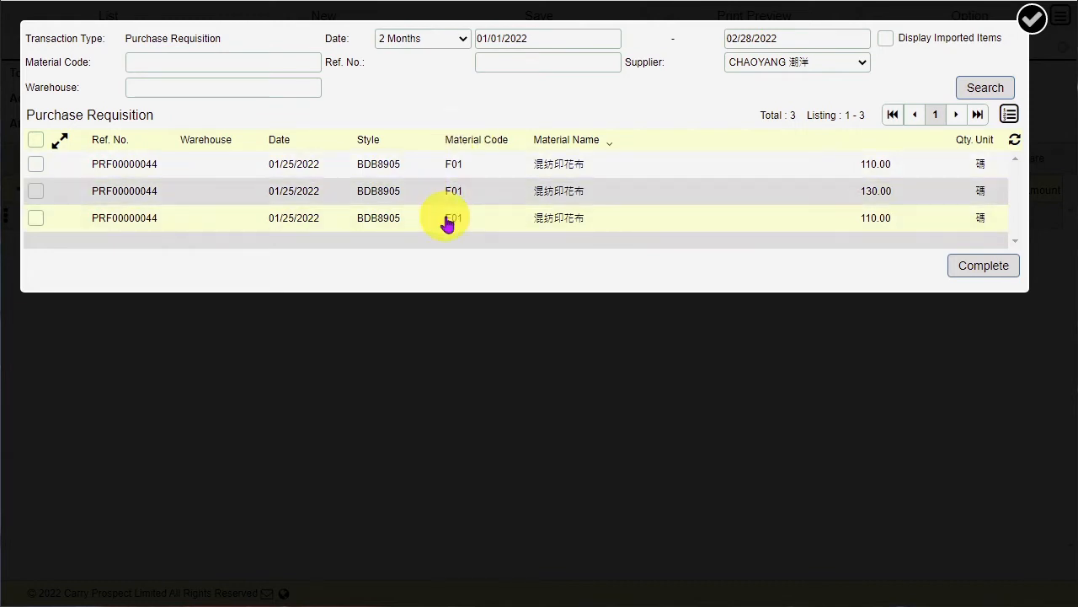
{"action": "left_click", "coordinate": [455, 167]}
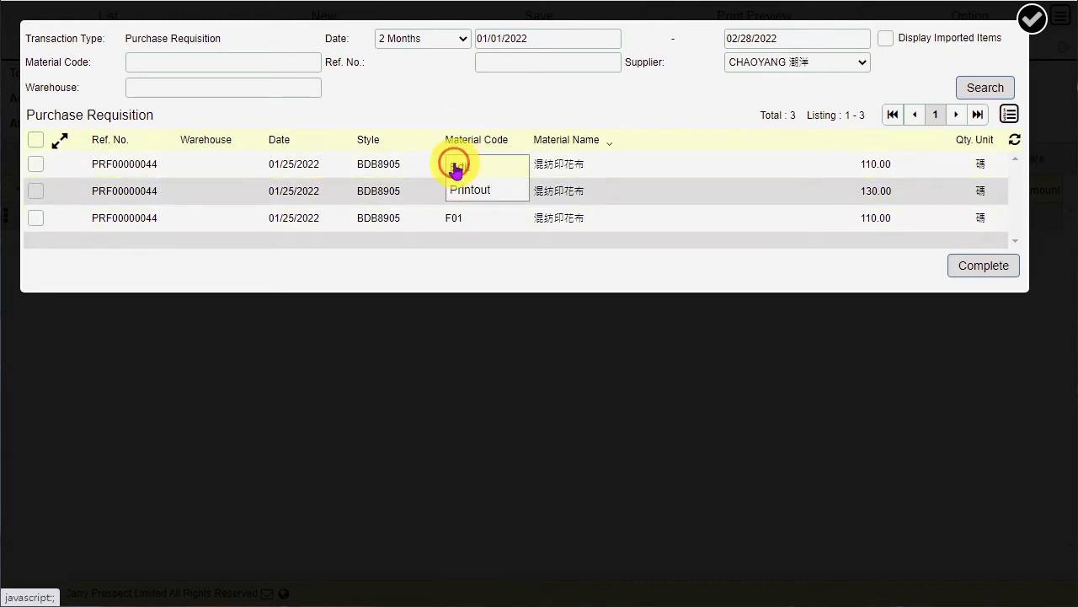
{"action": "left_click", "coordinate": [478, 169]}
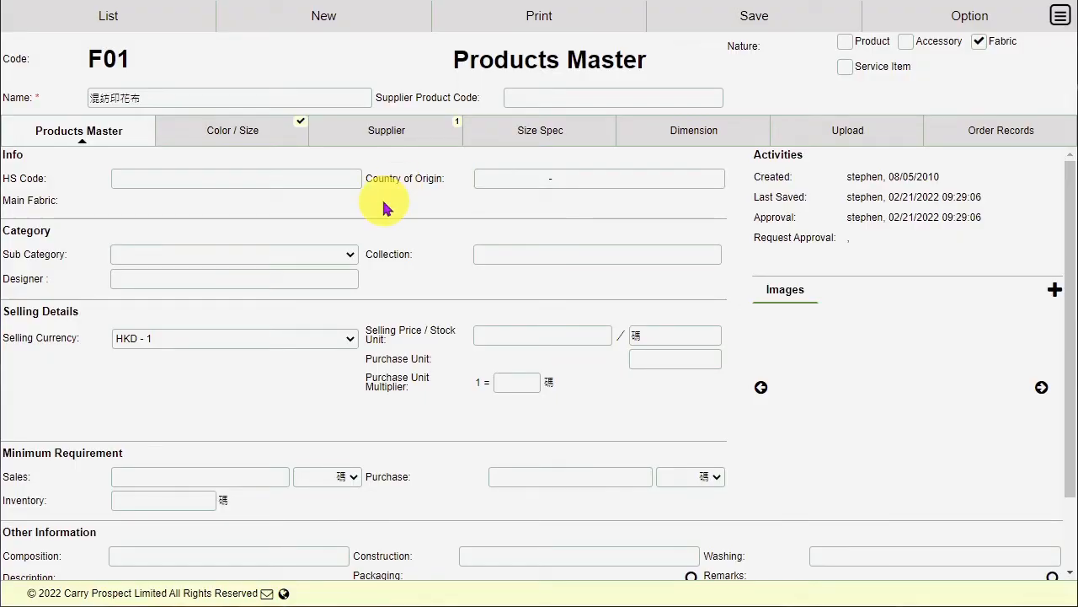
On F01's Supplier tab, review CHAOYANG's quote price of 2.00 RMB.
{"action": "left_click", "coordinate": [389, 144]}
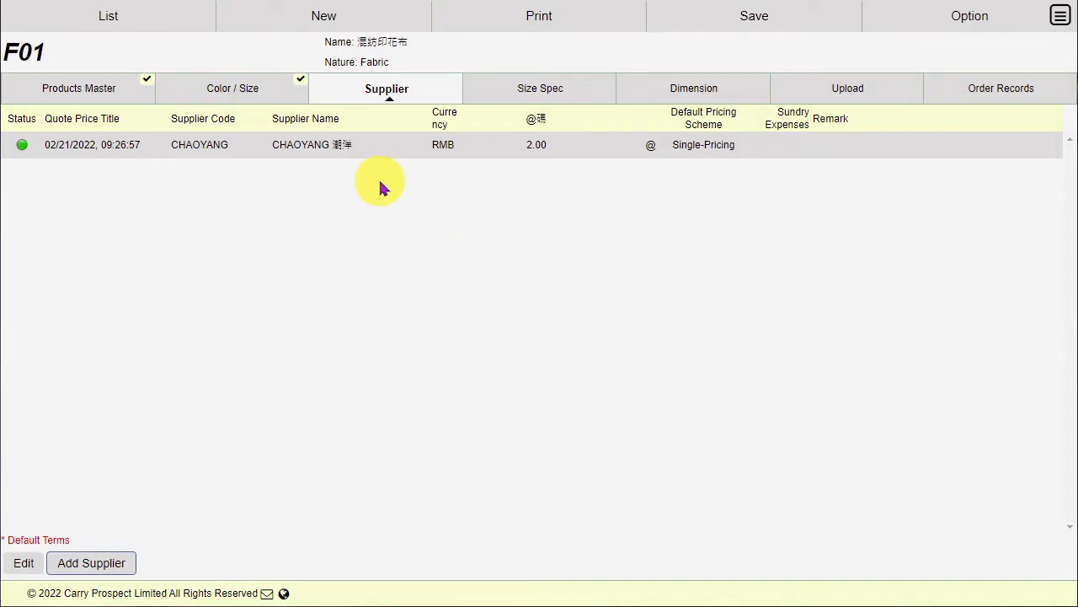
{"action": "left_click", "coordinate": [381, 150]}
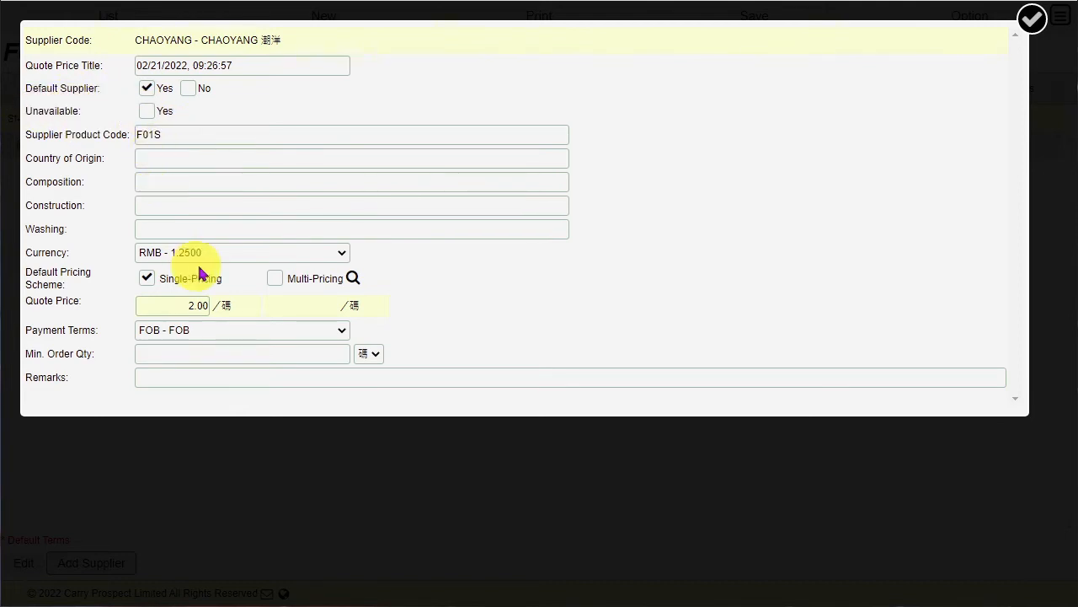
{"action": "left_click", "coordinate": [227, 306]}
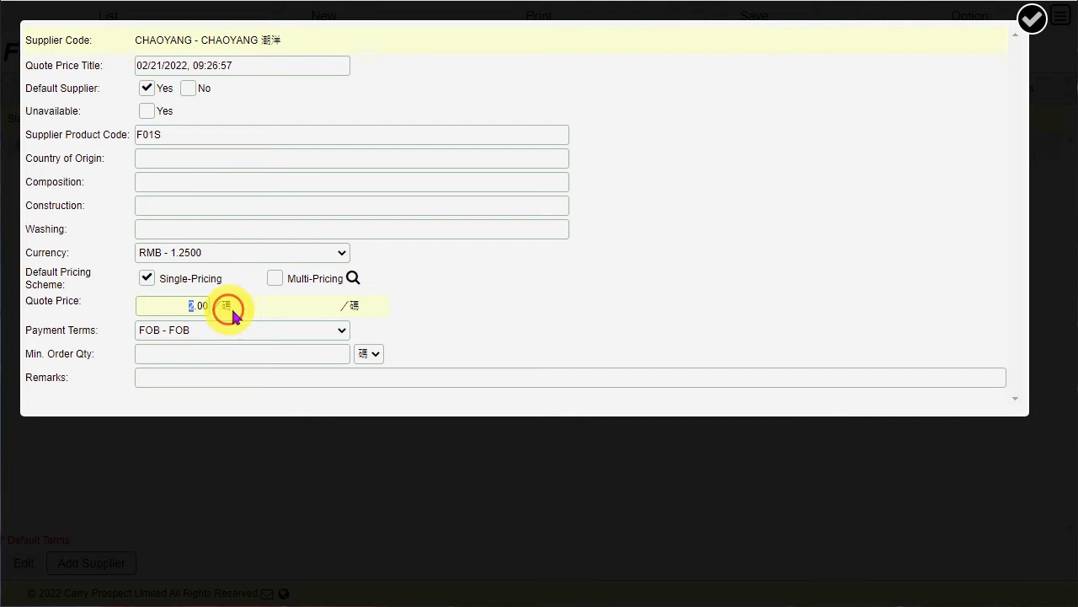
{"action": "left_click", "coordinate": [455, 308]}
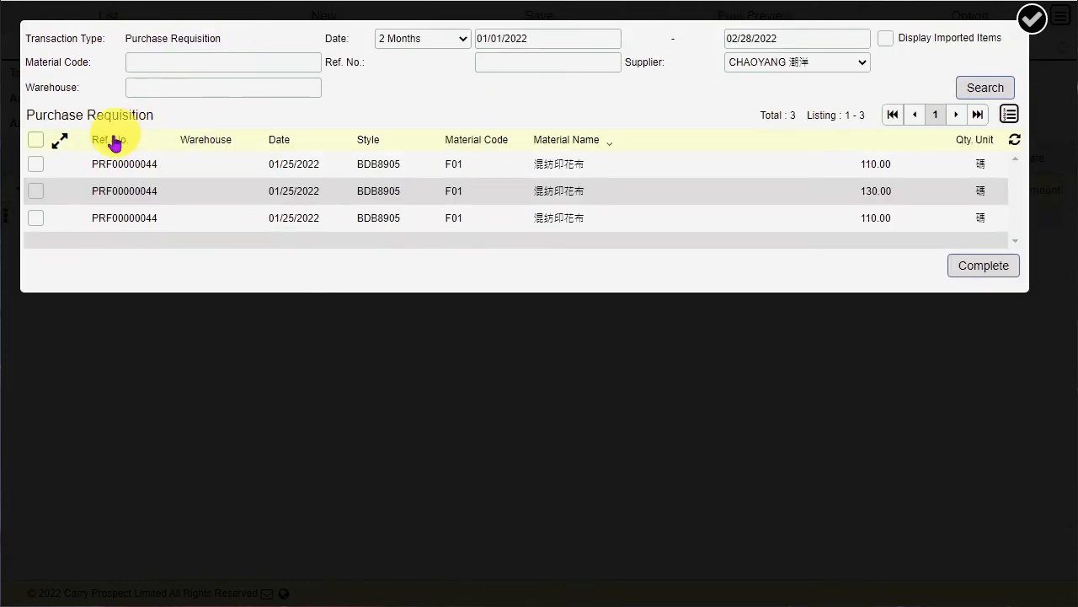
Close the import list and pick CHAOYANG as the Fabric PO's supplier.
{"action": "left_click", "coordinate": [184, 354]}
{"action": "left_click", "coordinate": [184, 355]}
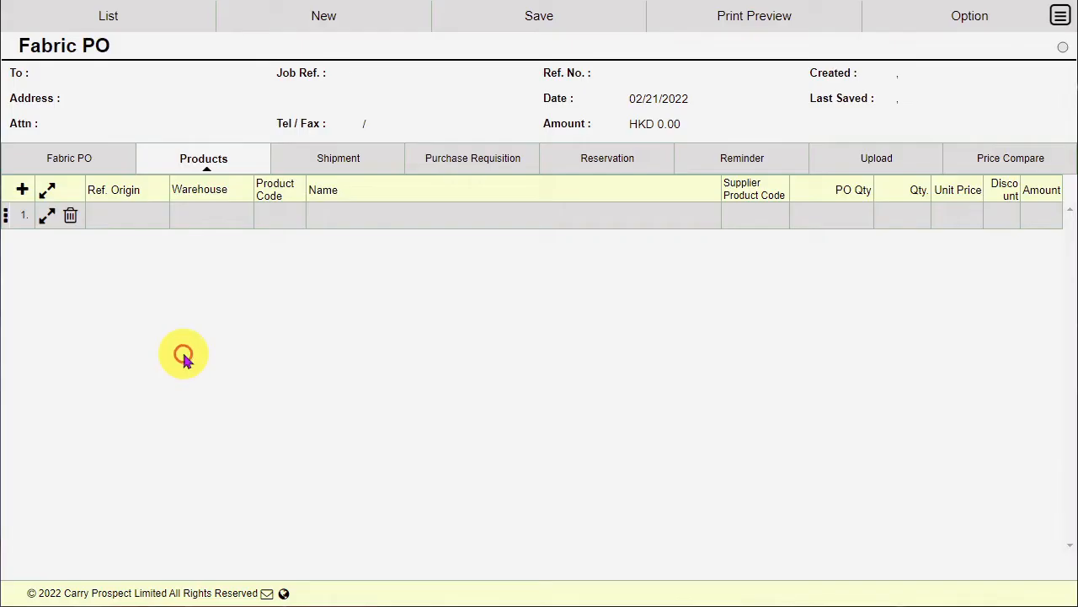
{"action": "left_click", "coordinate": [71, 159]}
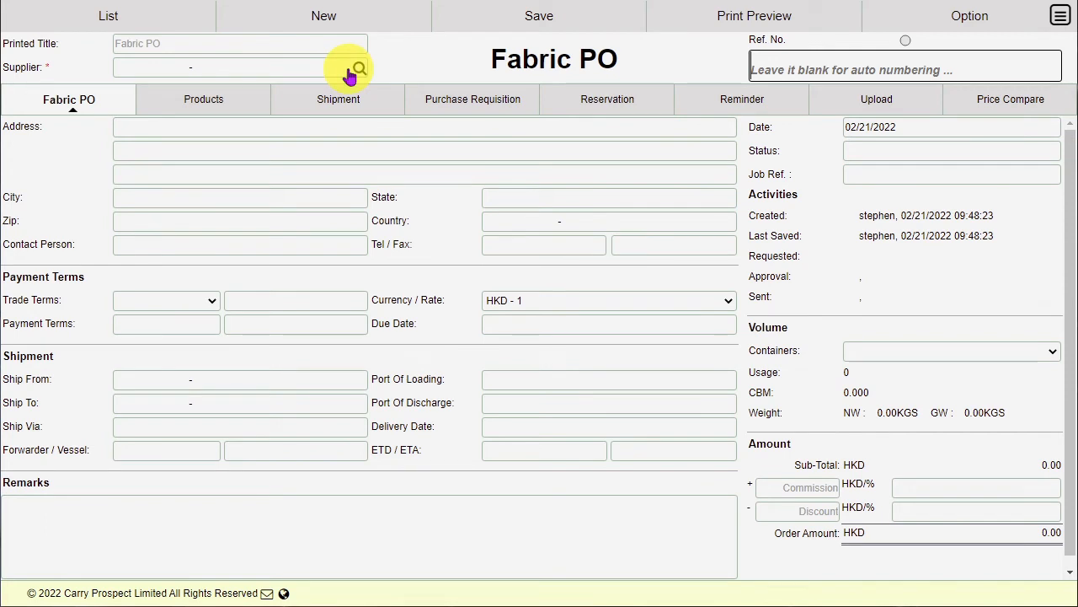
{"action": "left_click", "coordinate": [360, 69]}
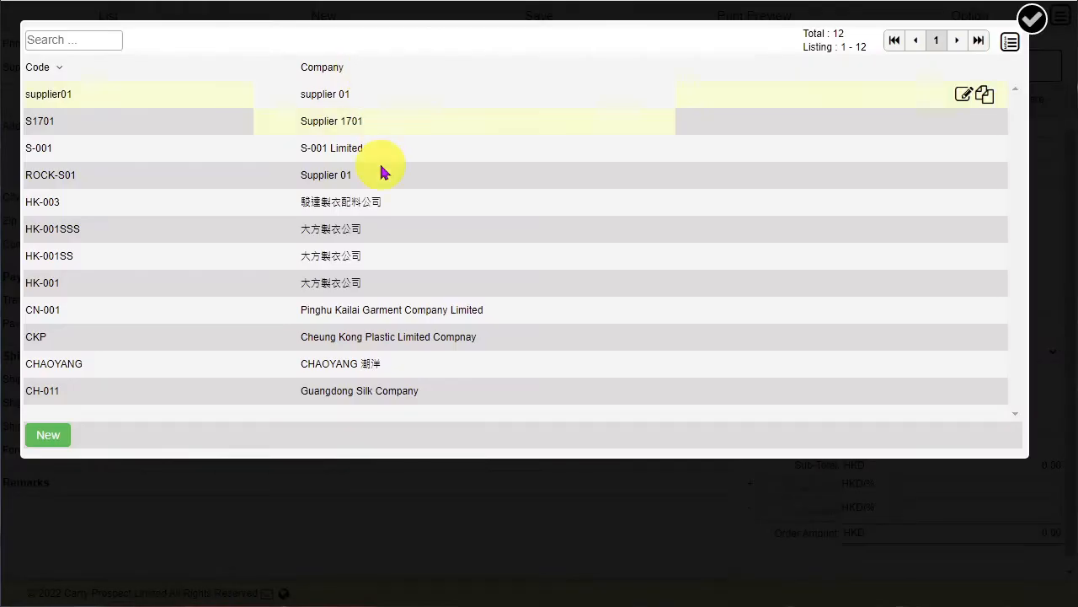
{"action": "left_click", "coordinate": [67, 363]}
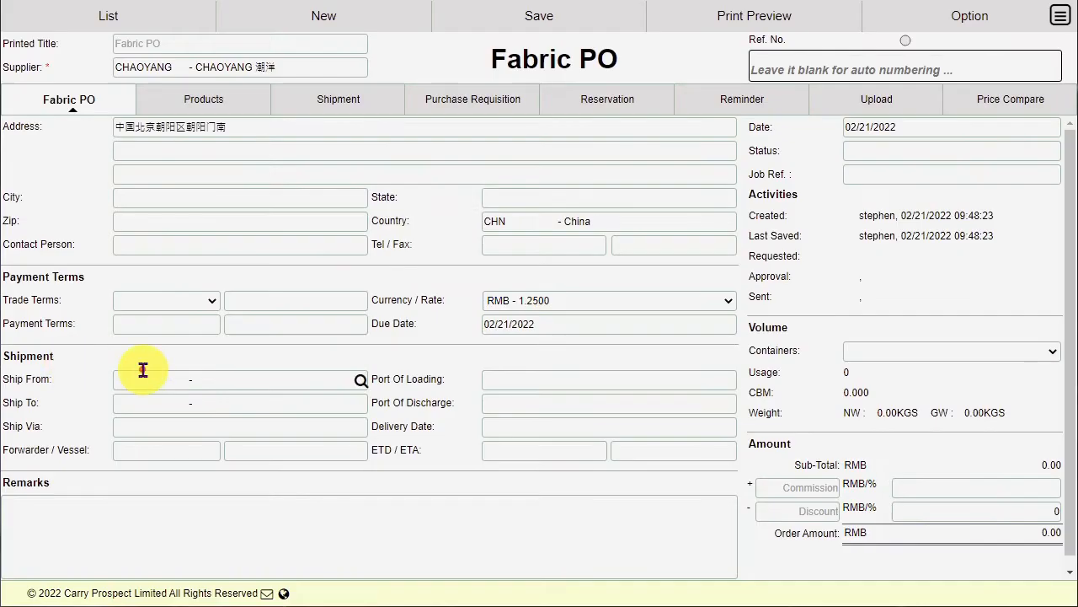
{"action": "left_click", "coordinate": [914, 29]}
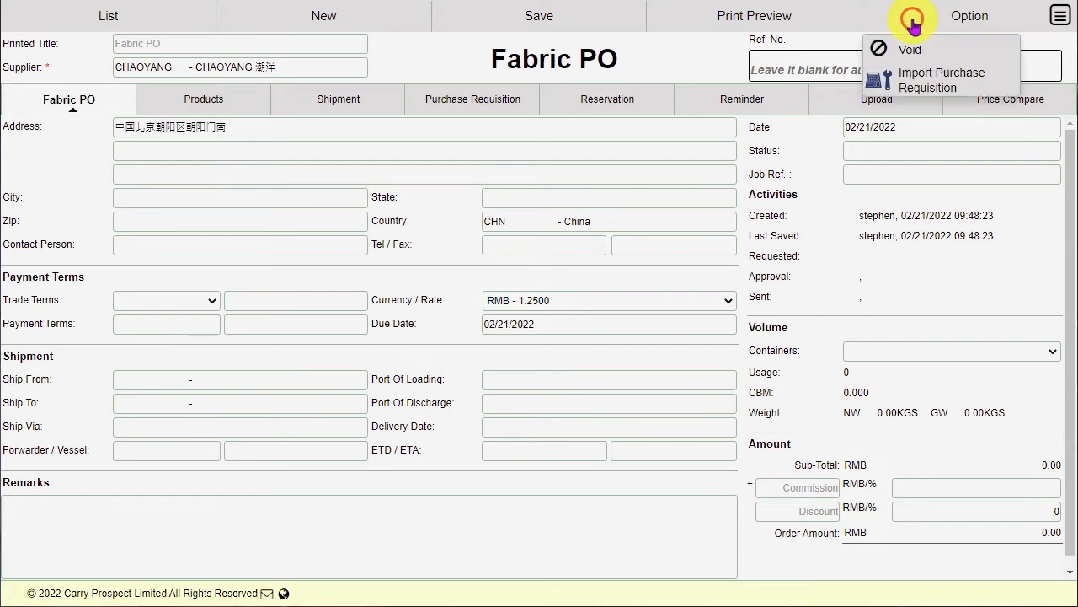
Import all three PRF00000044 F01 requisition lines (110, 130, 110) into the PO.
{"action": "left_click", "coordinate": [942, 84]}
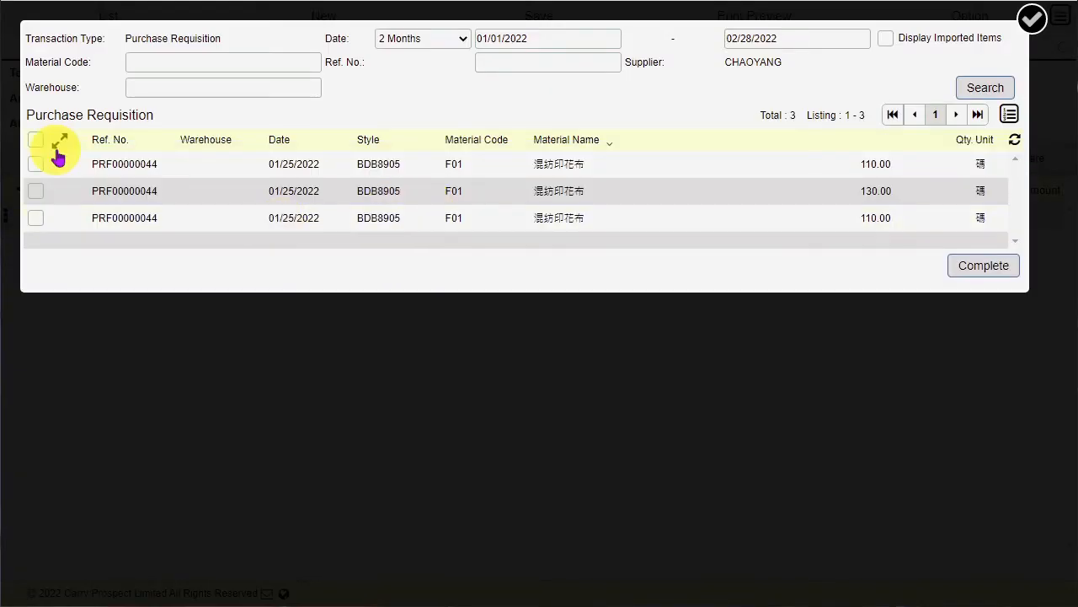
{"action": "left_click", "coordinate": [38, 141]}
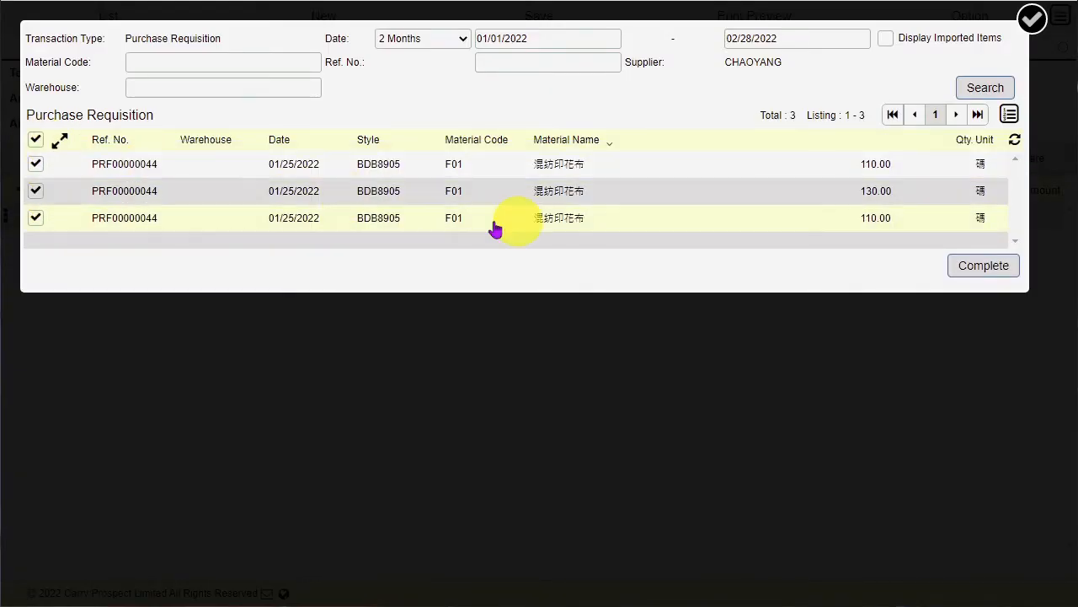
{"action": "left_click", "coordinate": [963, 268]}
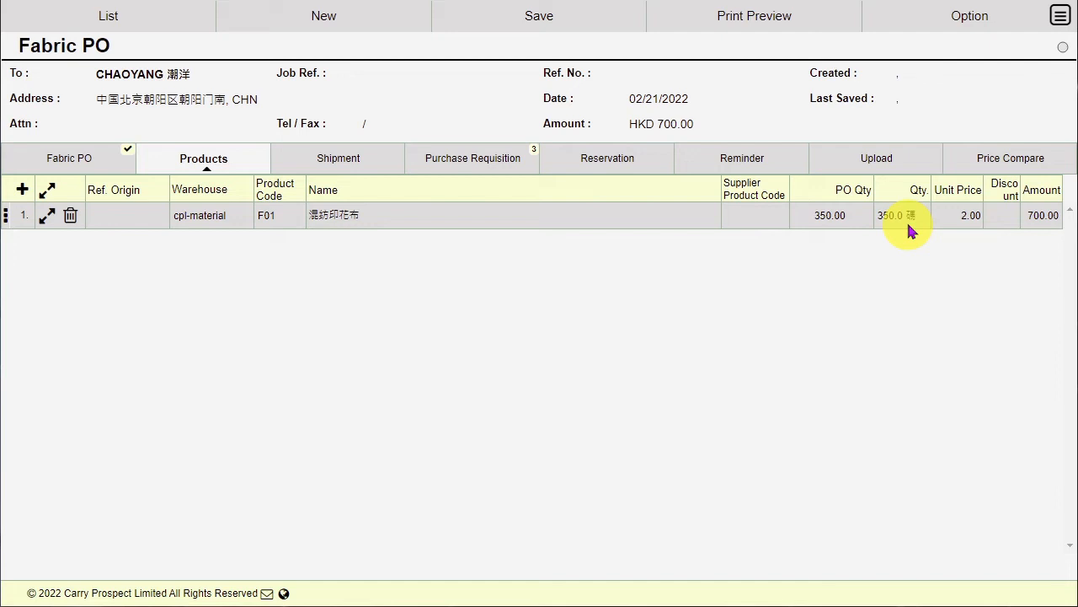
Change F01's quantity from 350 to 500 in the assortment breakdown.
{"action": "left_click", "coordinate": [883, 216]}
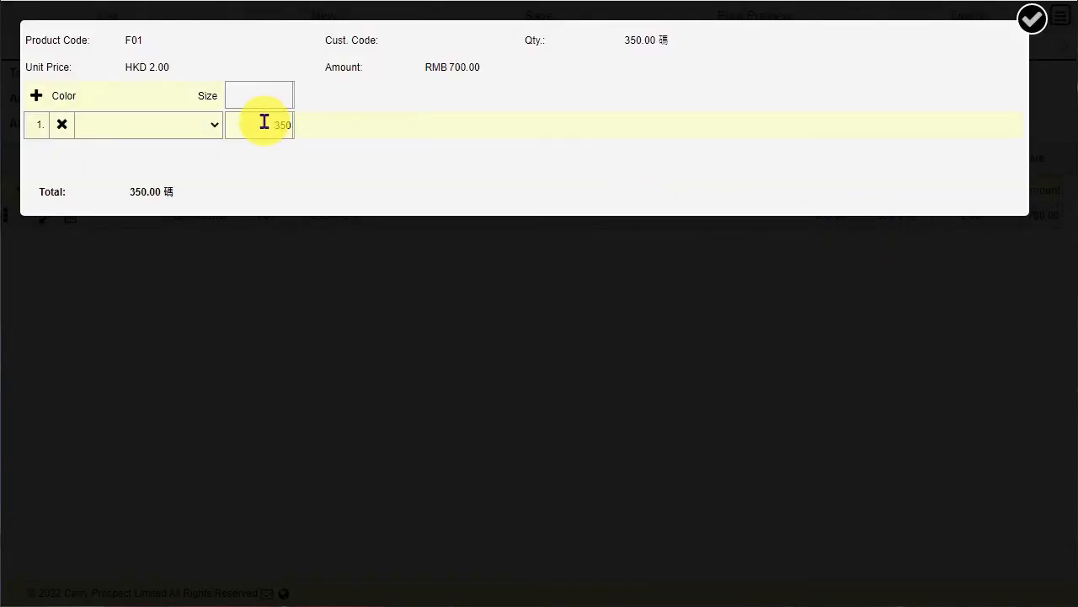
{"action": "left_click_drag", "start_coordinate": [265, 121], "coordinate": [350, 145]}
{"action": "type", "text": "500"}
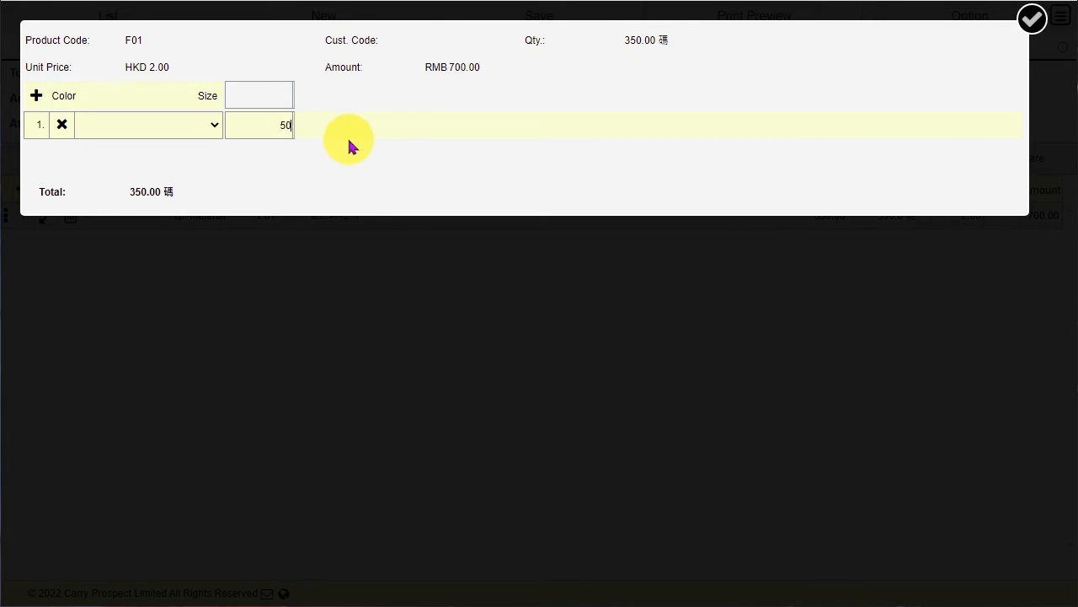
{"action": "left_click", "coordinate": [377, 131]}
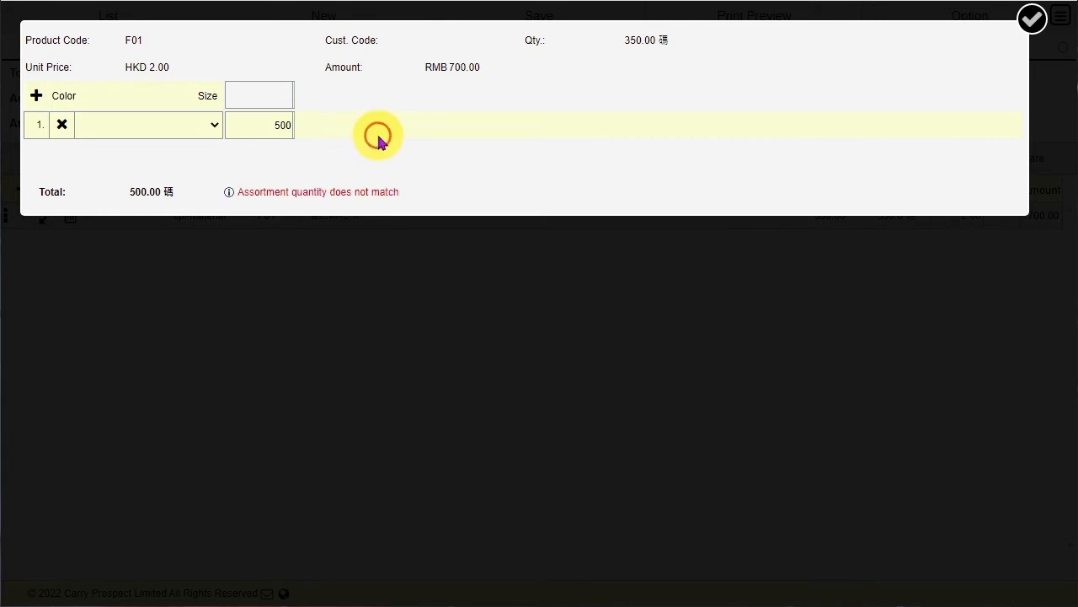
{"action": "left_click", "coordinate": [421, 282]}
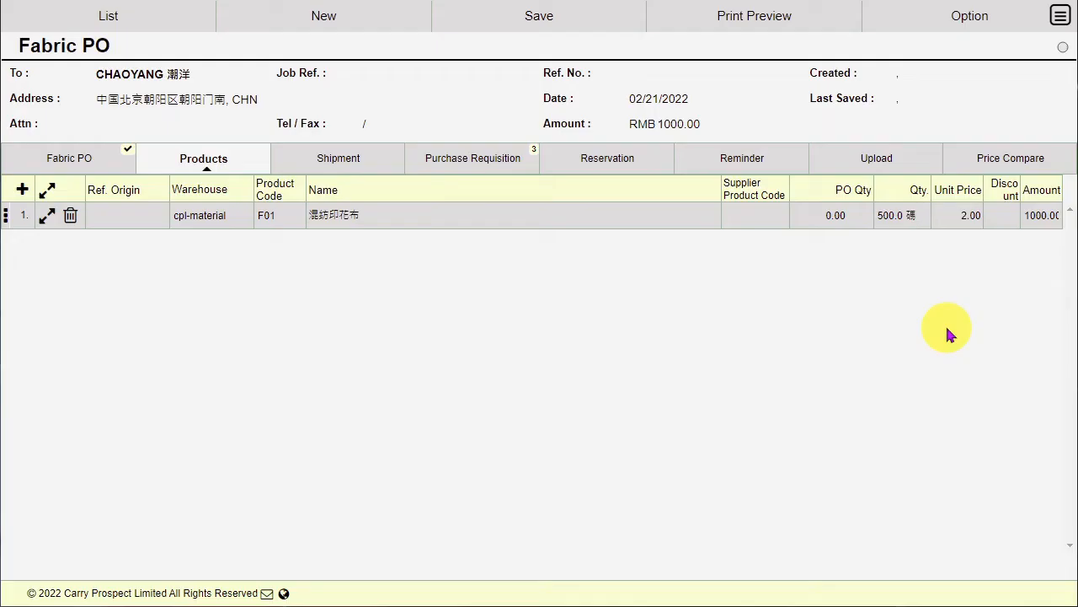
Confirm the F01 line now totals 1000.00 and view the PO's shipment details.
{"action": "left_click", "coordinate": [900, 217]}
{"action": "left_click", "coordinate": [760, 252]}
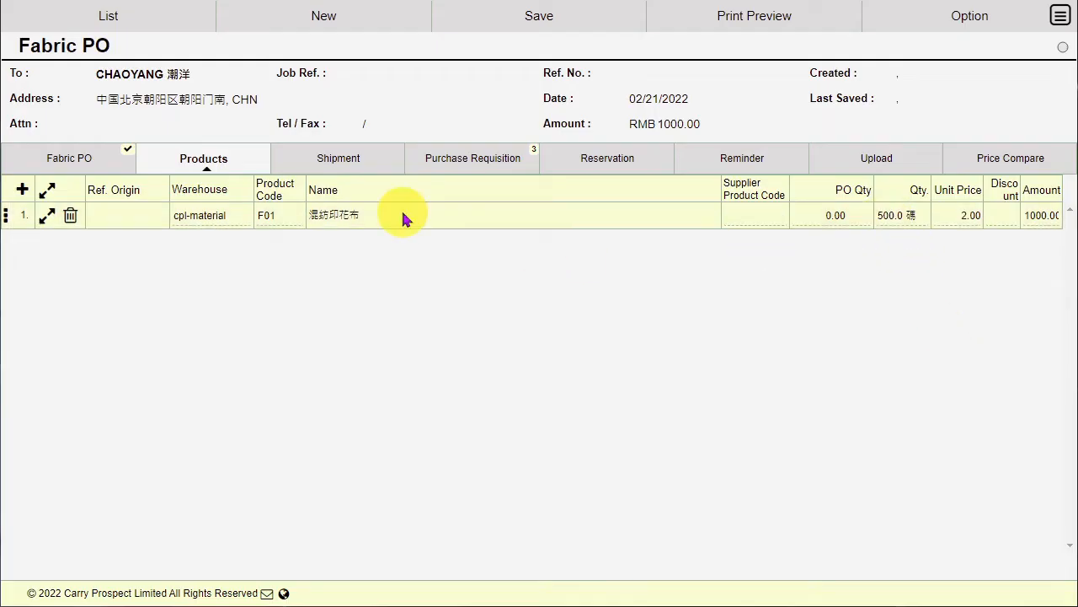
{"action": "left_click", "coordinate": [365, 163]}
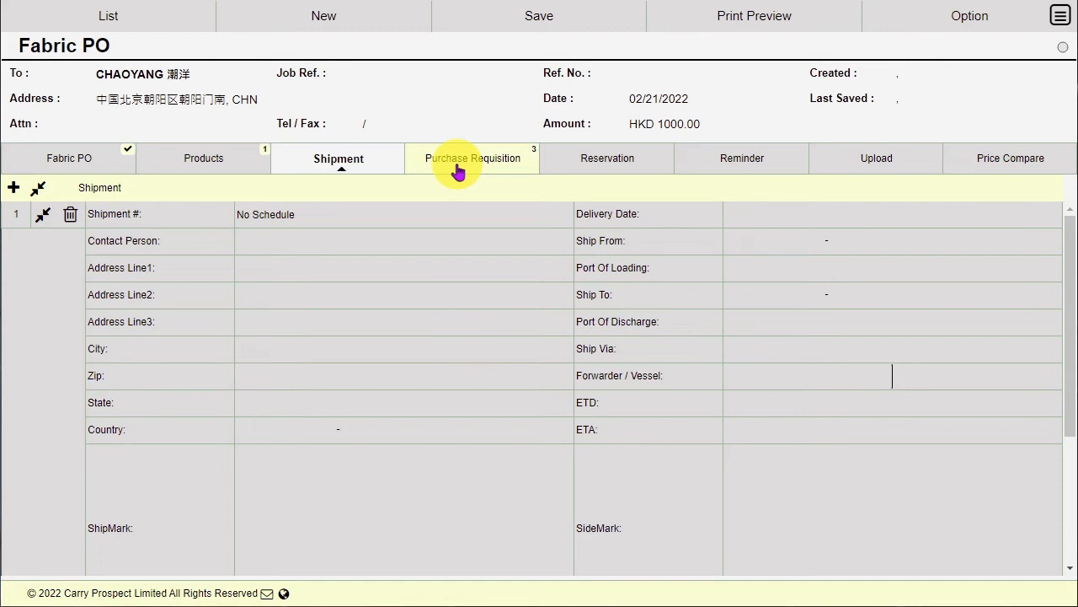
Review the imported requisitions, the empty attachments, and F01's 2.50 versus 2.00 price comparison.
{"action": "left_click", "coordinate": [457, 169]}
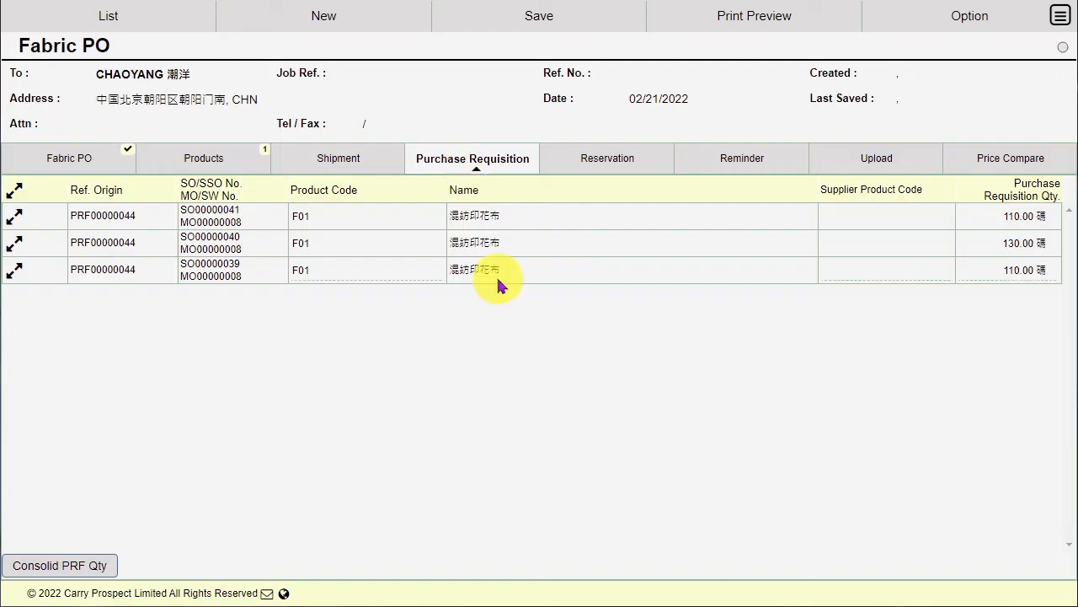
{"action": "mouse_move", "coordinate": [972, 213]}
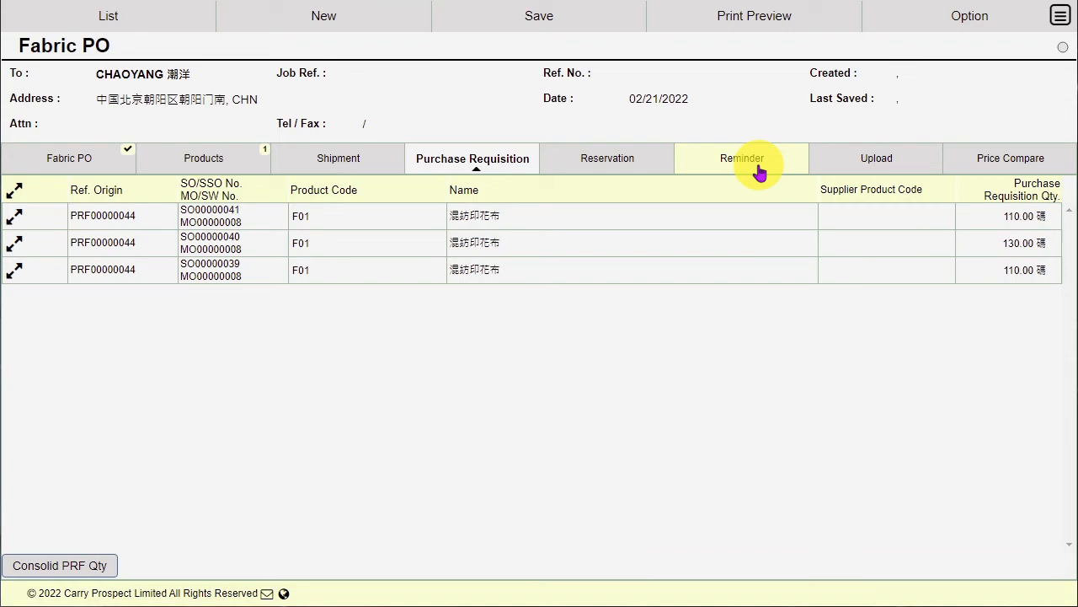
{"action": "left_click", "coordinate": [874, 169]}
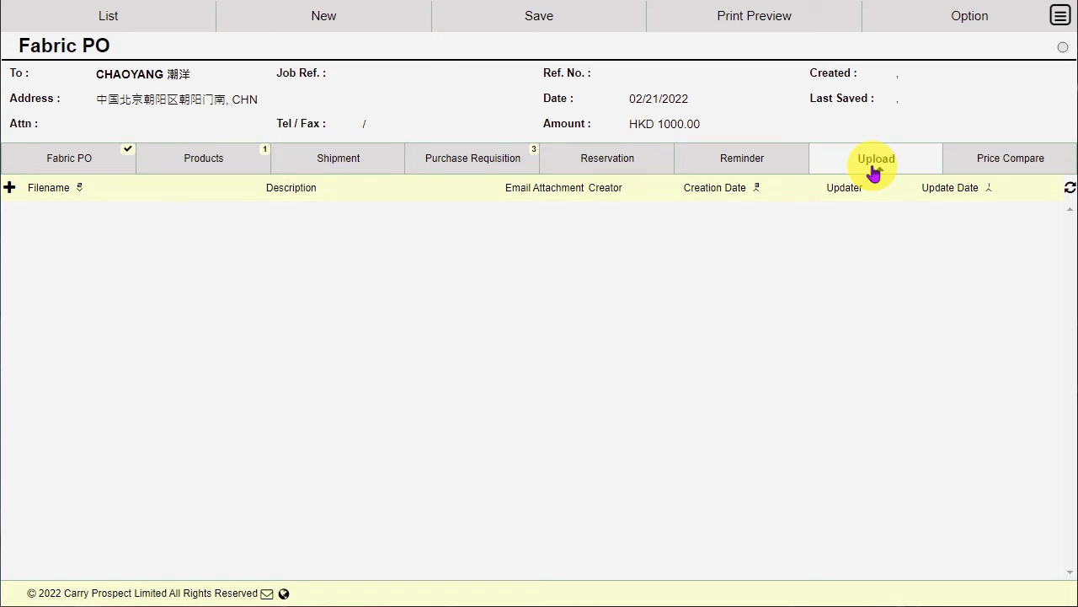
{"action": "left_click", "coordinate": [988, 160]}
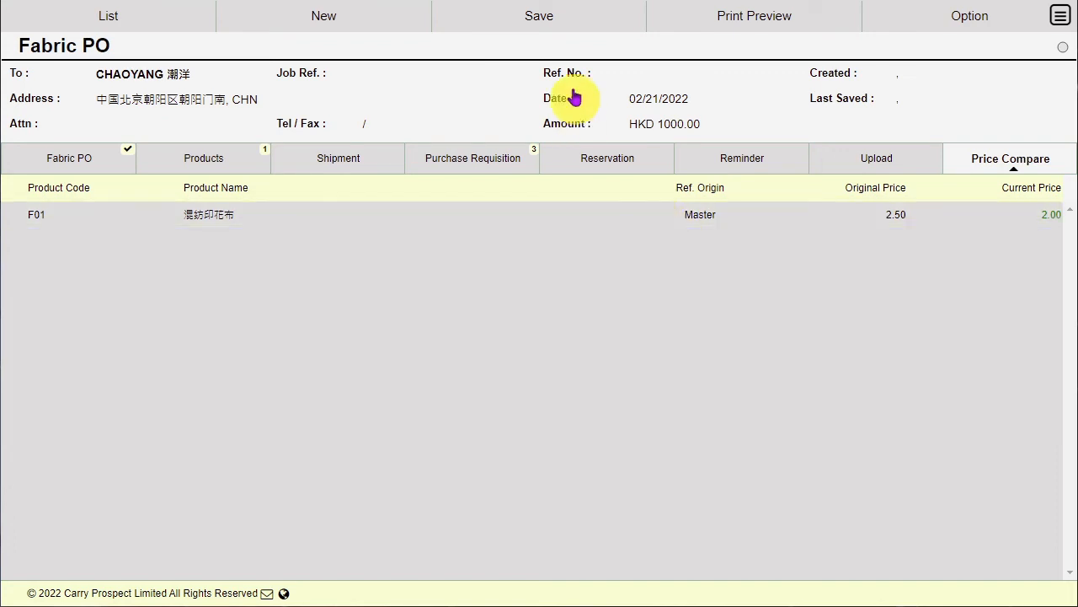
Save the Fabric PO as HPO00000011 and view its reservations.
{"action": "left_click", "coordinate": [533, 27]}
{"action": "left_click", "coordinate": [520, 48]}
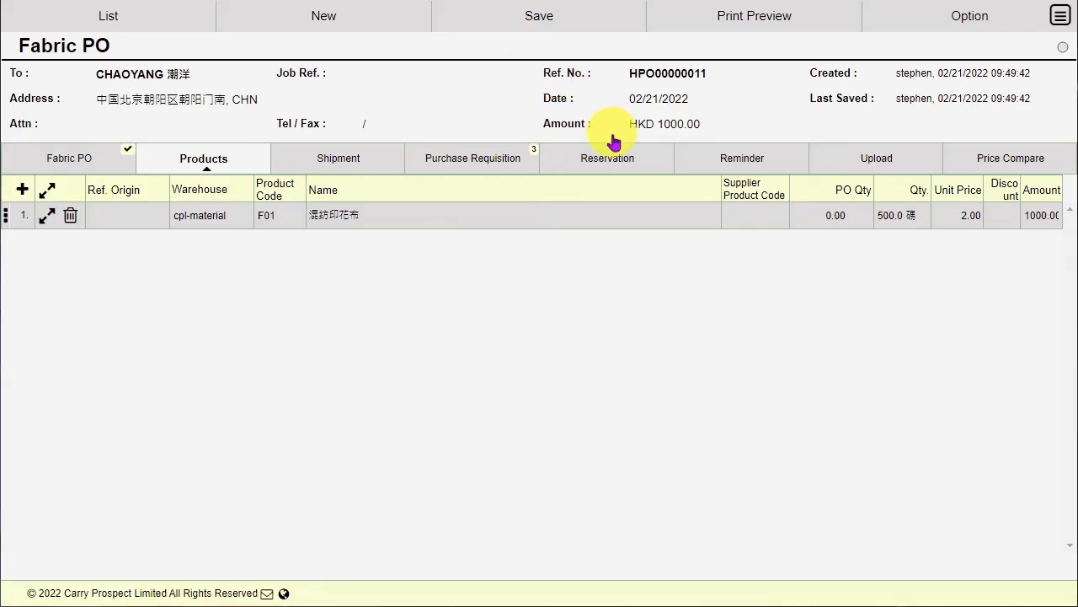
{"action": "left_click", "coordinate": [642, 165]}
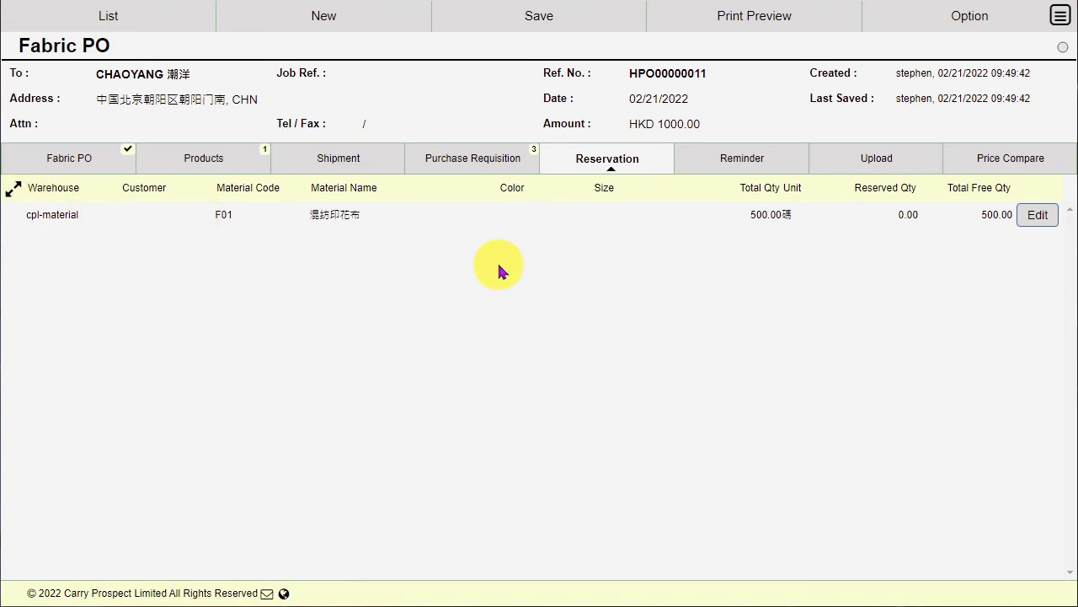
Approve the PO and expand the 350-unit reservation to see it is for MO00000008.
{"action": "left_click", "coordinate": [540, 17]}
{"action": "left_click", "coordinate": [522, 78]}
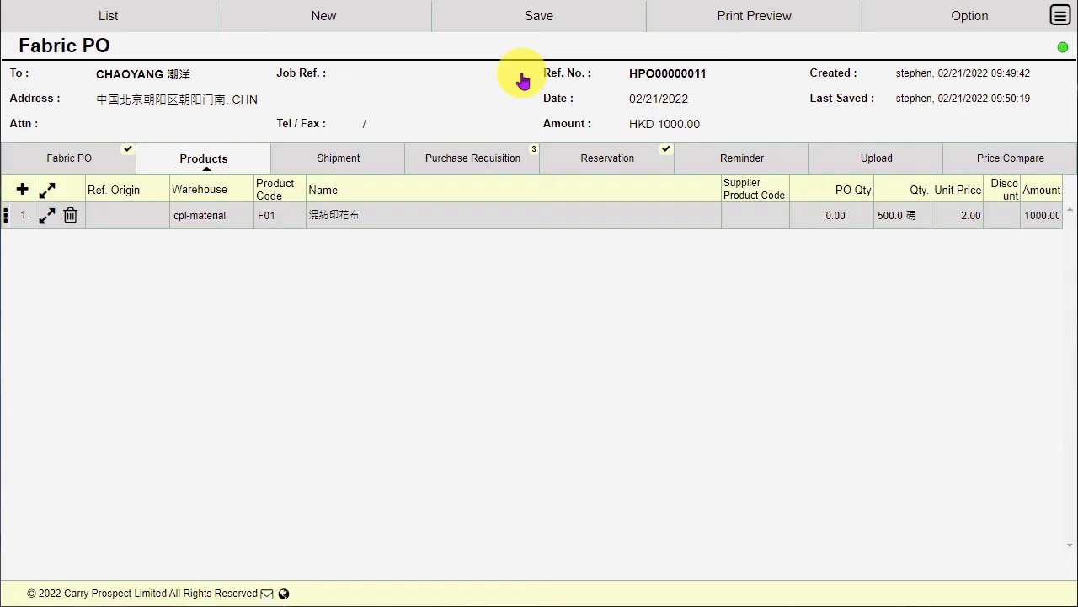
{"action": "left_click", "coordinate": [608, 162]}
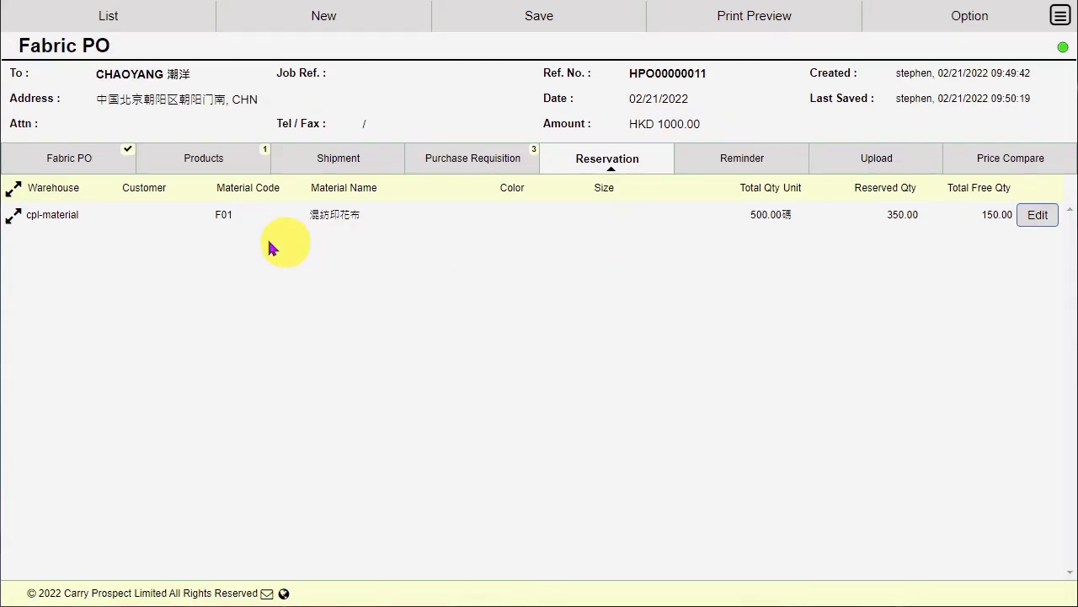
{"action": "double_click", "coordinate": [897, 217]}
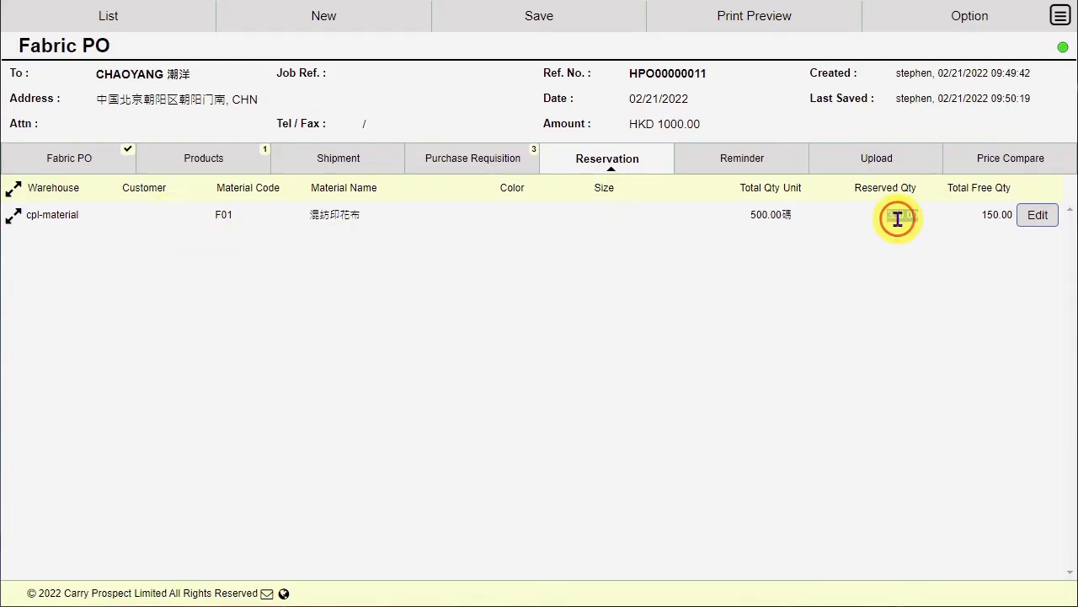
{"action": "left_click", "coordinate": [820, 290]}
{"action": "left_click", "coordinate": [371, 263]}
{"action": "left_click", "coordinate": [13, 189]}
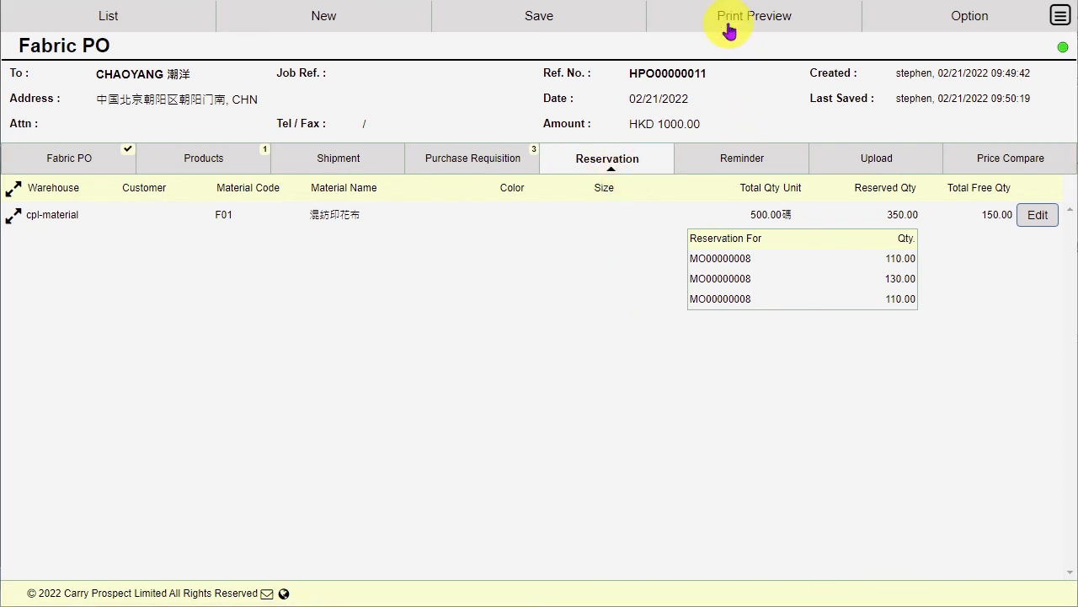
{"action": "left_click", "coordinate": [794, 22]}
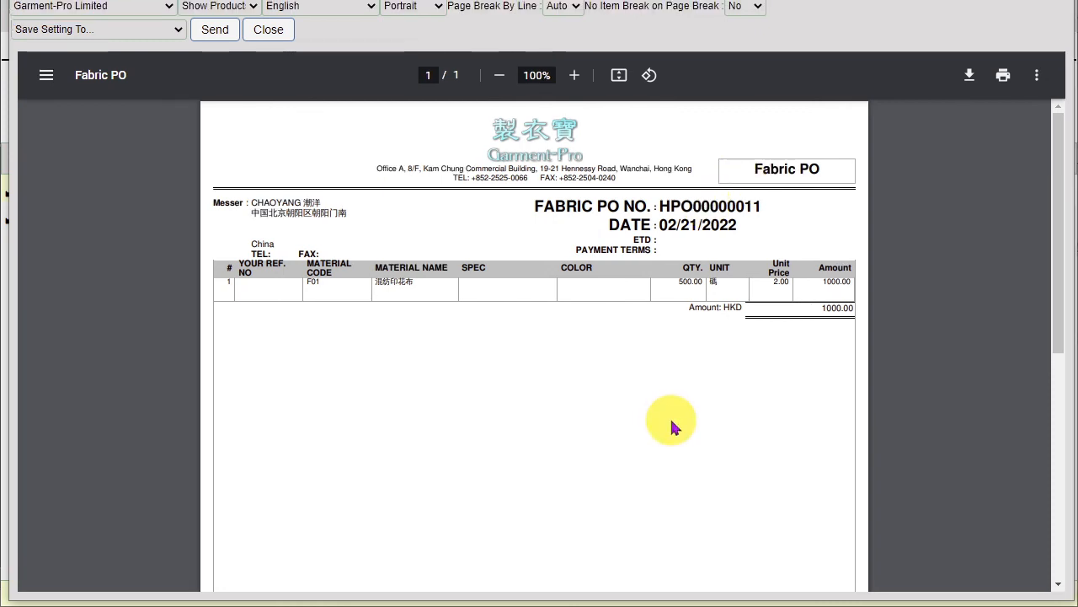
{"action": "scroll", "coordinate": [672, 427], "scroll_direction": "down", "scroll_amount": 5}
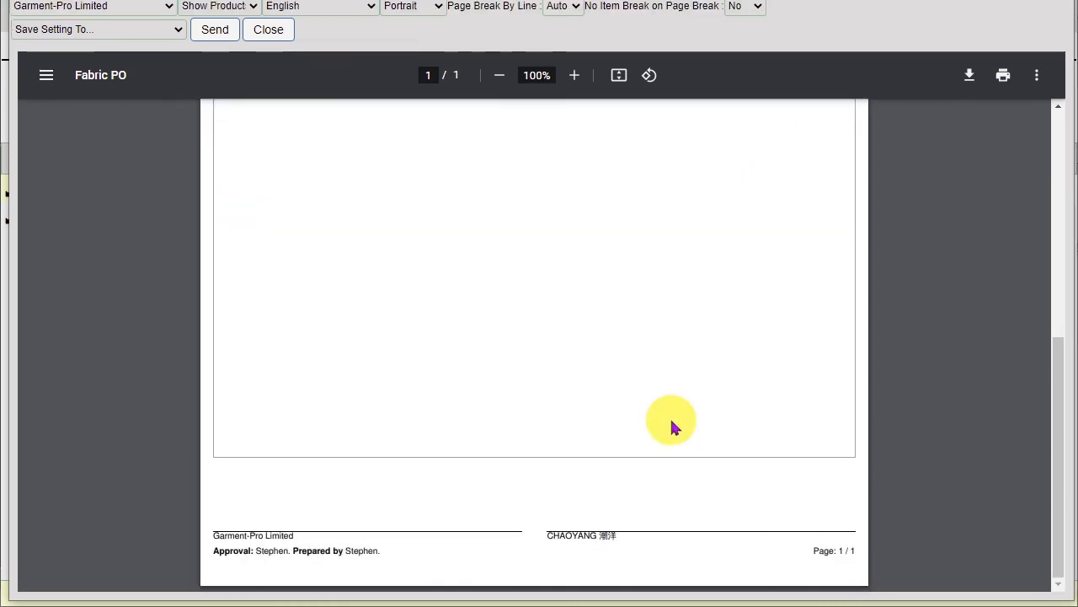
{"action": "scroll", "coordinate": [672, 427], "scroll_direction": "up", "scroll_amount": 5}
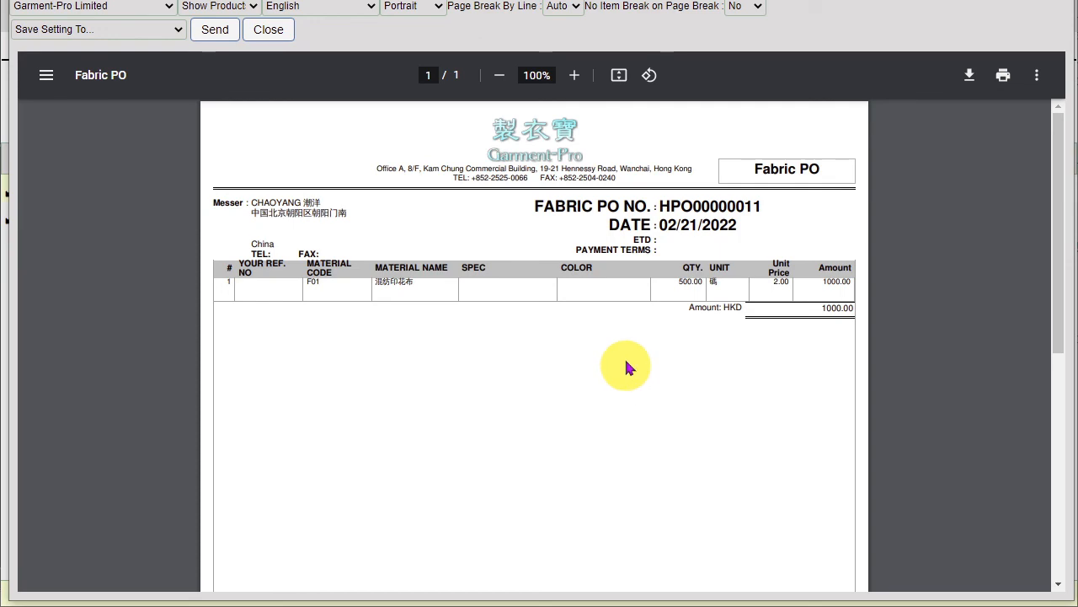
{"action": "left_click", "coordinate": [284, 32]}
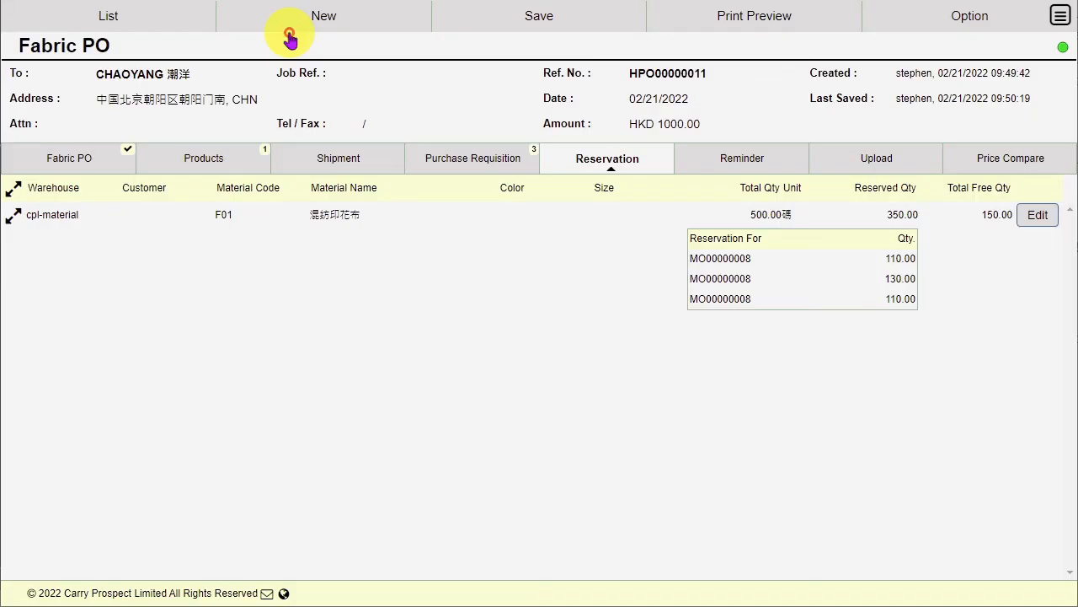